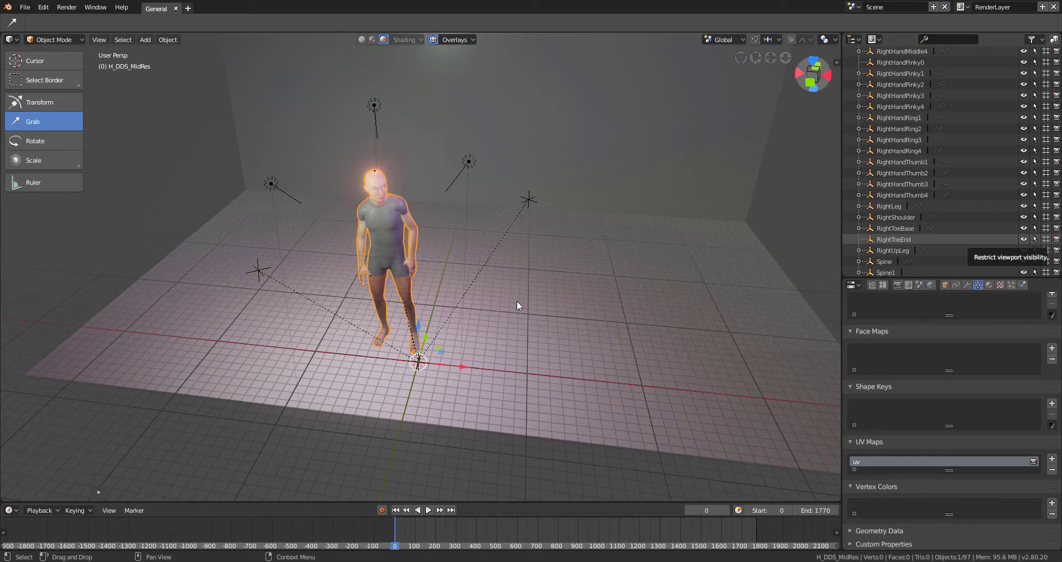
# Step: Play the dance animation, viewing the figure from the side and then zoomed out wider
pyautogui.moveTo(519, 303); pyautogui.dragTo(367, 250, button='middle')
pyautogui.scroll(3, 470, 285)
pyautogui.scroll(-4, 399, 284)
pyautogui.scroll(4, 367, 251)
pyautogui.scroll(-1, 368, 250)
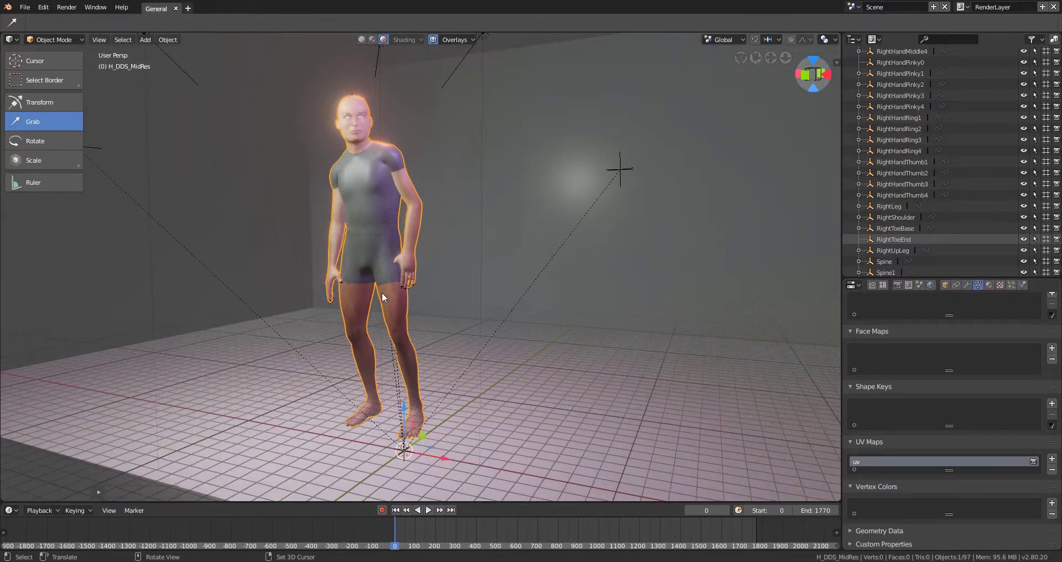
pyautogui.click(428, 510)
pyautogui.moveTo(410, 437)
pyautogui.mouseDown(button='middle')
pyautogui.moveTo(393, 406)
pyautogui.moveTo(515, 418)
pyautogui.moveTo(476, 427)
pyautogui.moveTo(472, 443)
pyautogui.moveTo(408, 422)
pyautogui.mouseUp(button='middle')
pyautogui.scroll(-2, 382, 410)
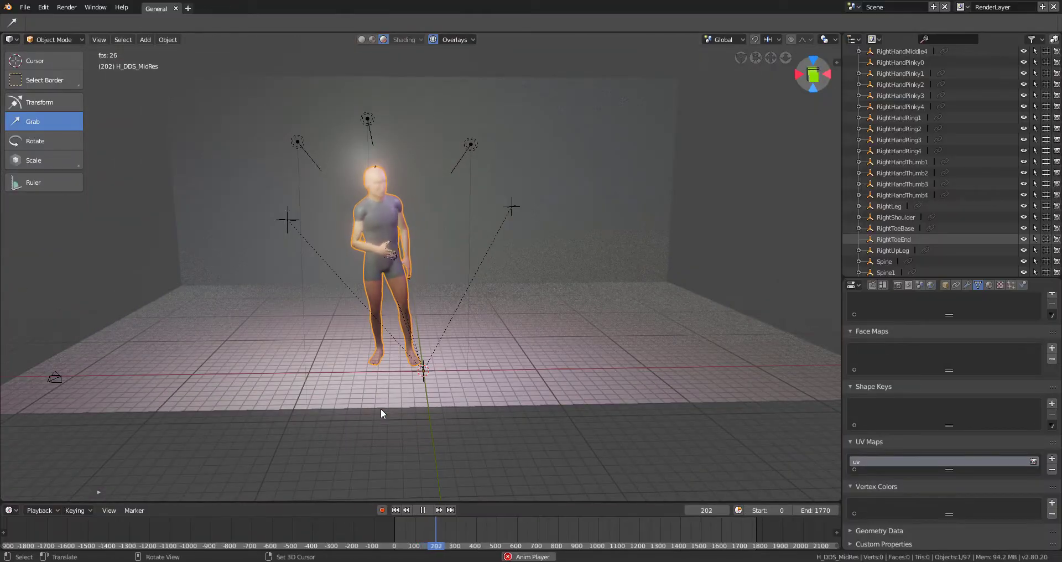
# Step: Select the orange Lamp.002 to show its light settings, viewing the scene from an angled side
pyautogui.click(362, 120)
pyautogui.click(369, 122)
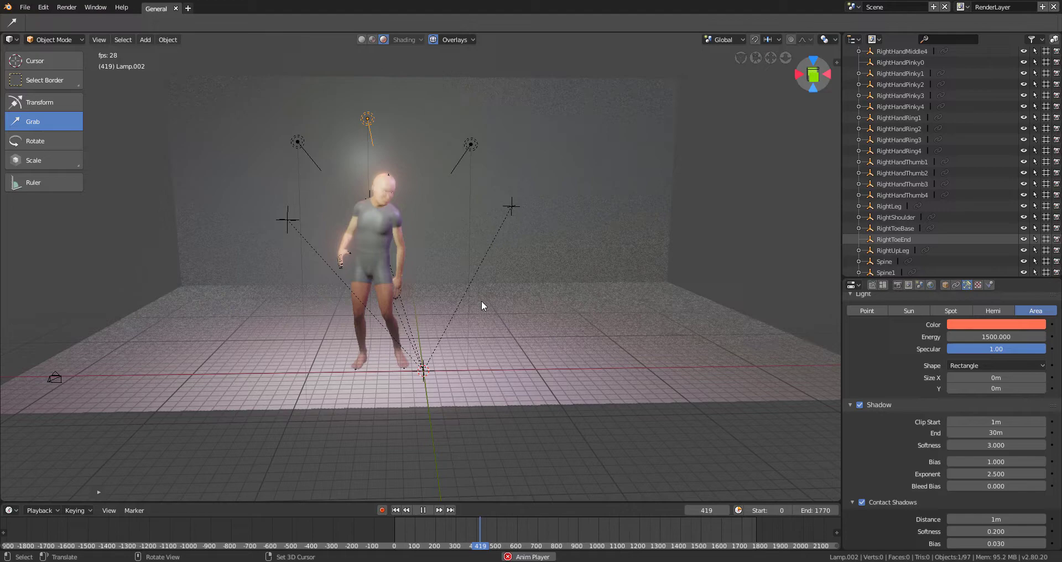
pyautogui.moveTo(482, 300); pyautogui.dragTo(453, 310, button='middle')
pyautogui.scroll(3, 466, 281)
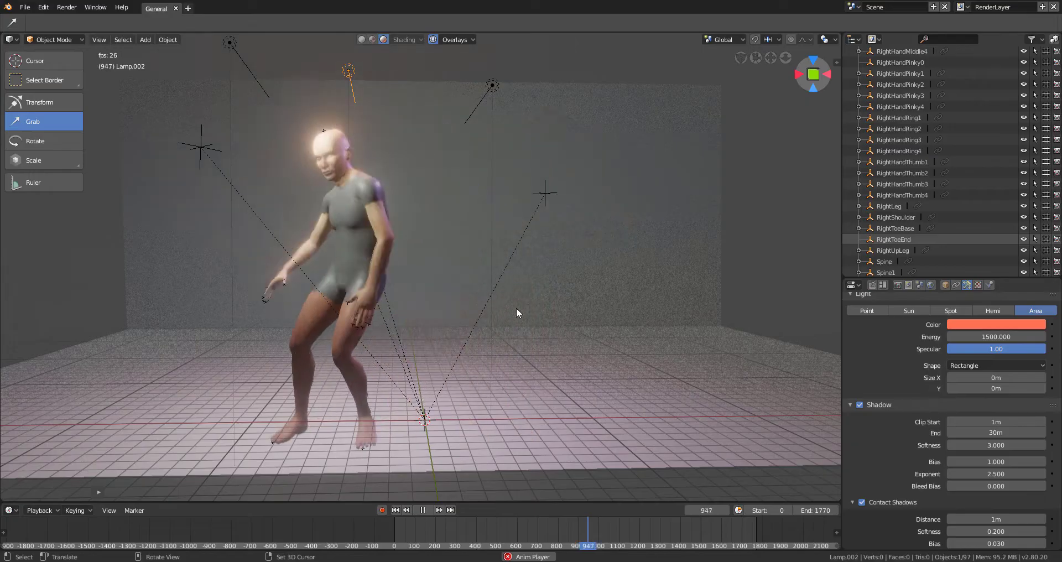
pyautogui.scroll(-1, 516, 307)
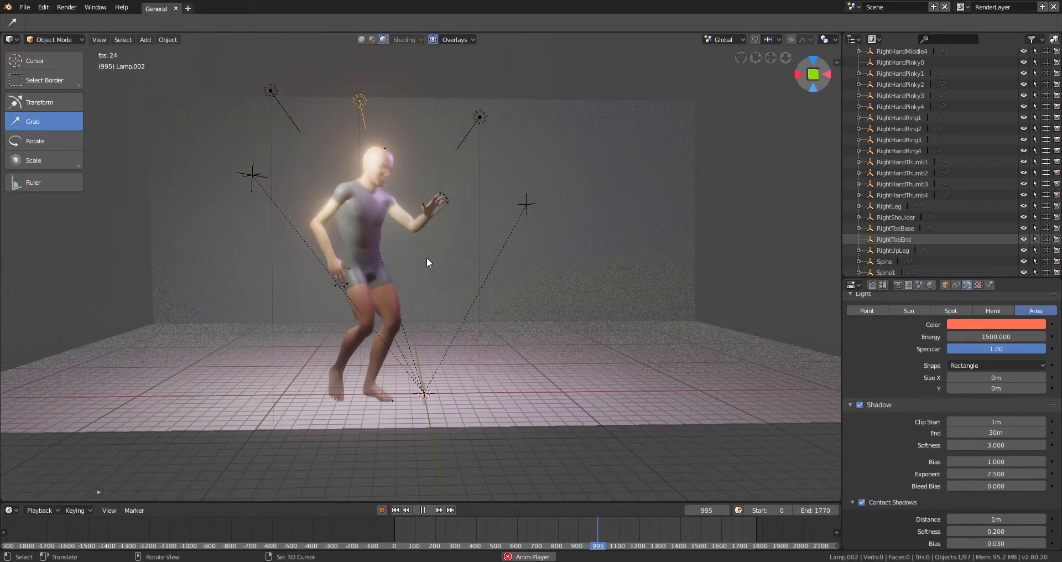
# Step: Pause playback, then move Lamp.002 up, Lamp.001 to the left and Lamp to the right
pyautogui.click(422, 510)
pyautogui.moveTo(359, 60); pyautogui.dragTo(362, 479)
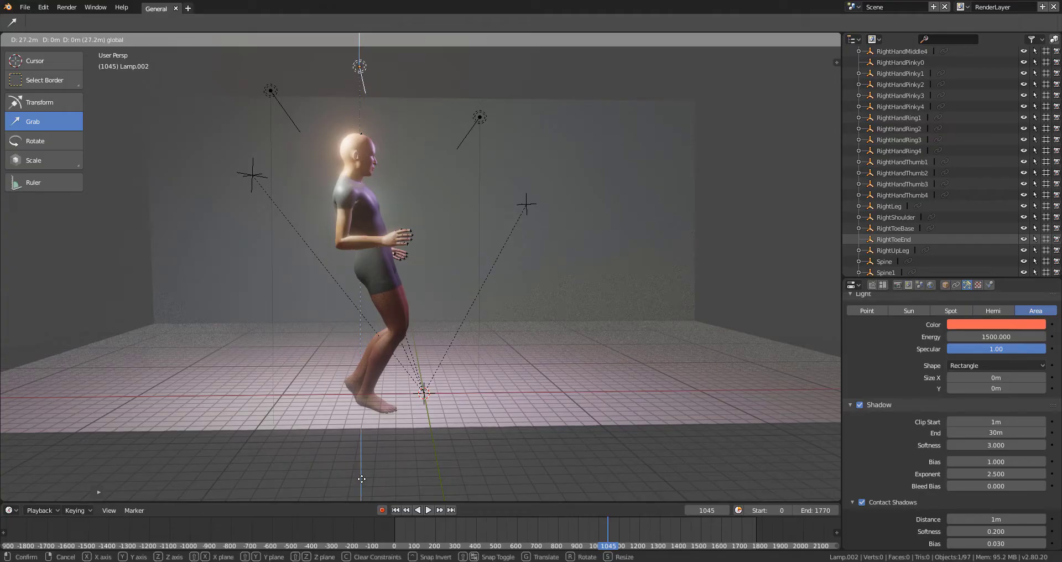
pyautogui.moveTo(346, 51); pyautogui.dragTo(346, 52)
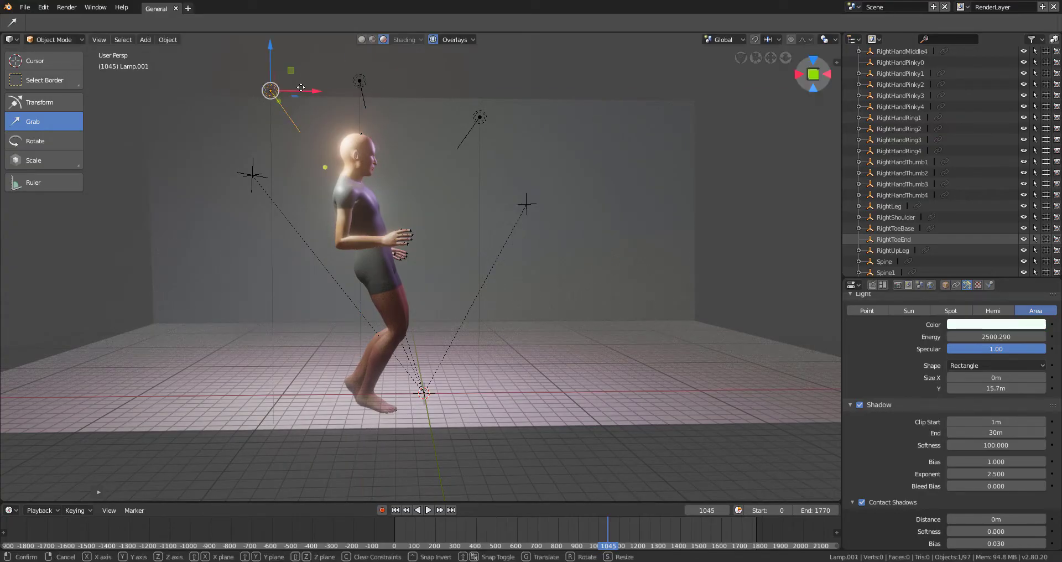
pyautogui.moveTo(301, 87); pyautogui.dragTo(240, 86)
pyautogui.moveTo(439, 139); pyautogui.dragTo(440, 138)
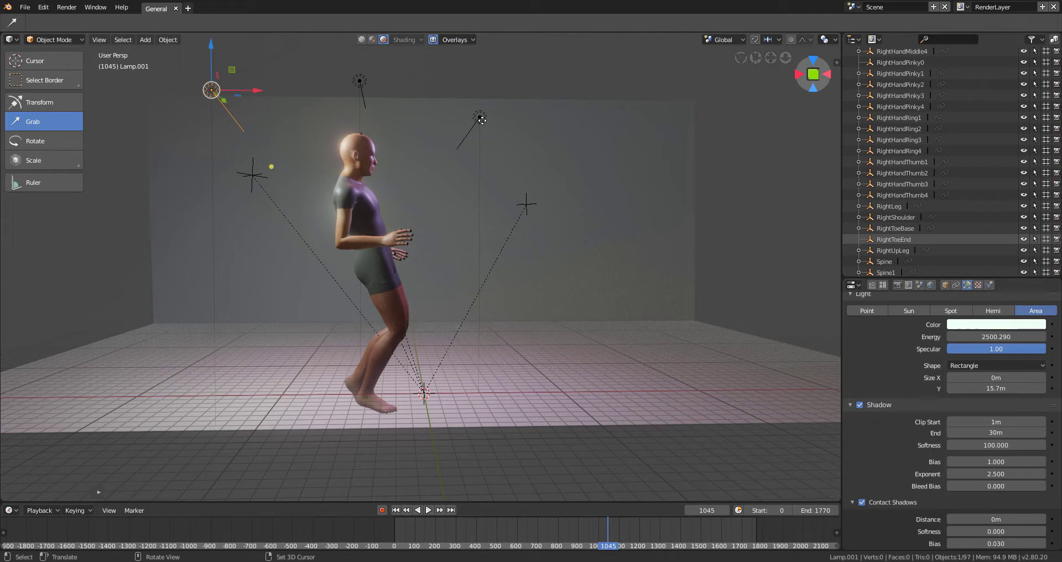
pyautogui.click(524, 120)
pyautogui.click(480, 117)
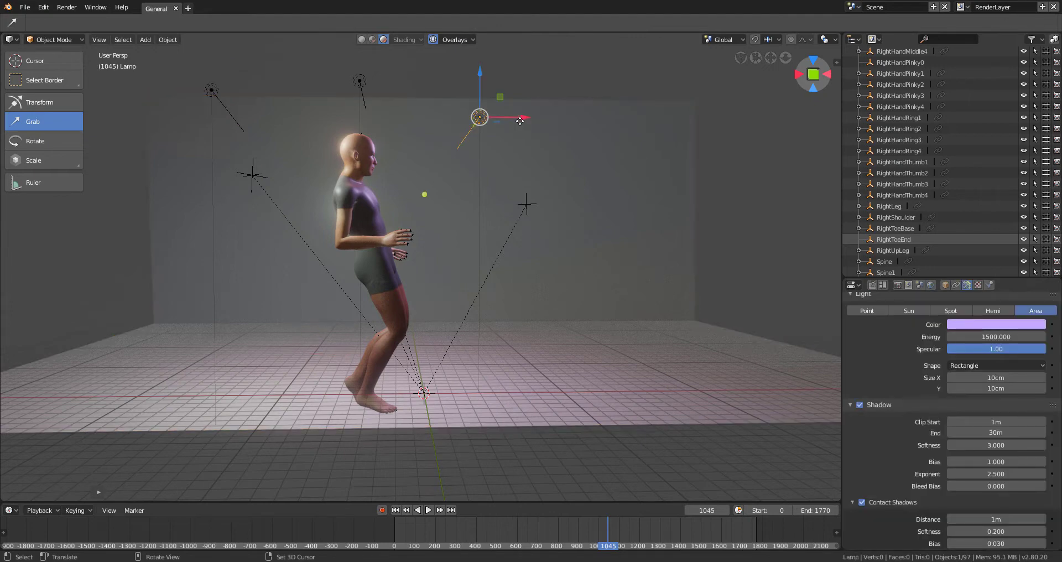
pyautogui.moveTo(520, 121); pyautogui.dragTo(566, 118)
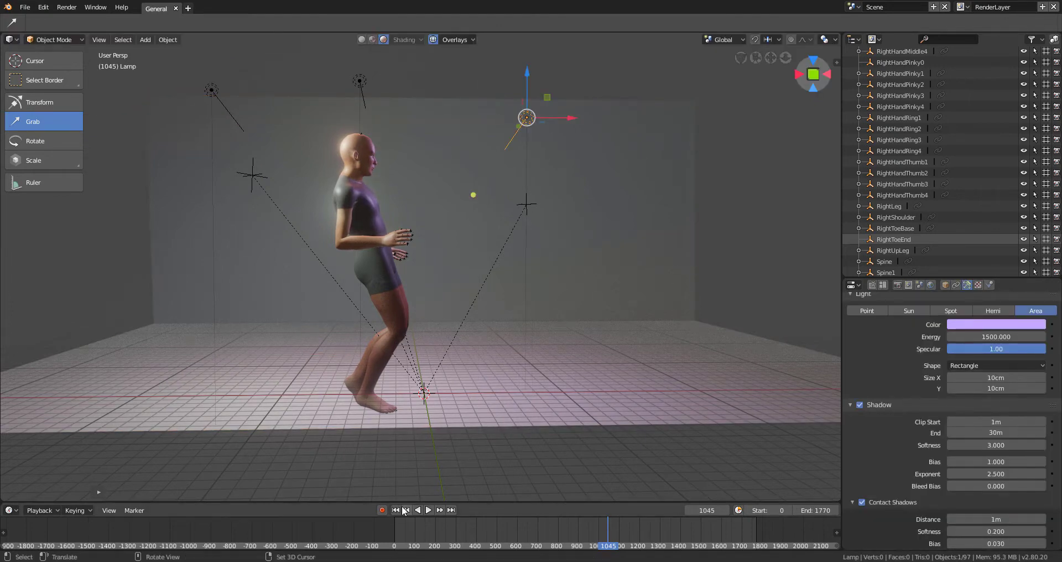
# Step: Rewind to the first frame, replay the dance, and view it through the scene camera
pyautogui.click(396, 510)
pyautogui.click(427, 510)
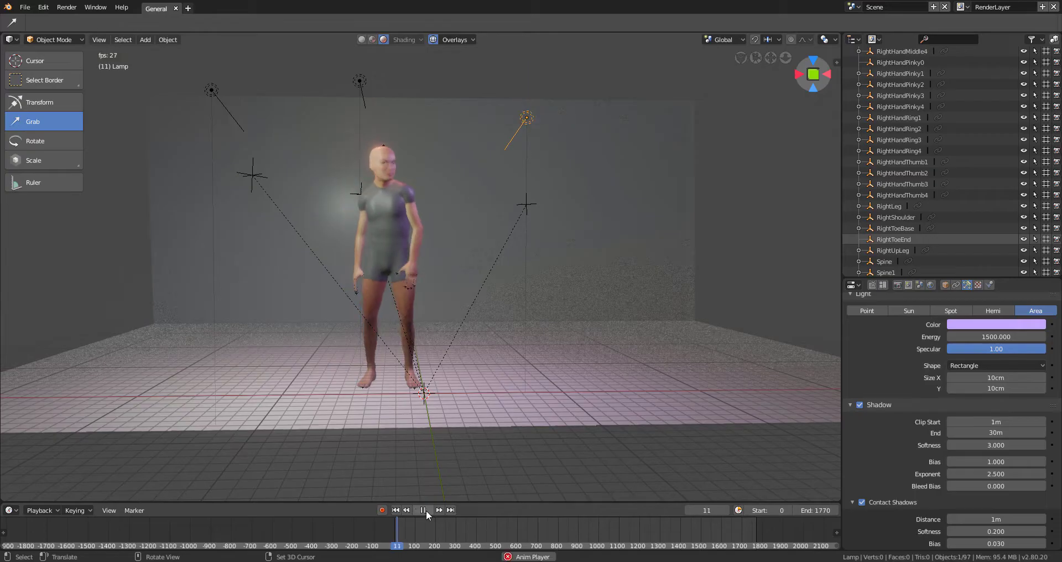
pyautogui.scroll(4, 386, 228)
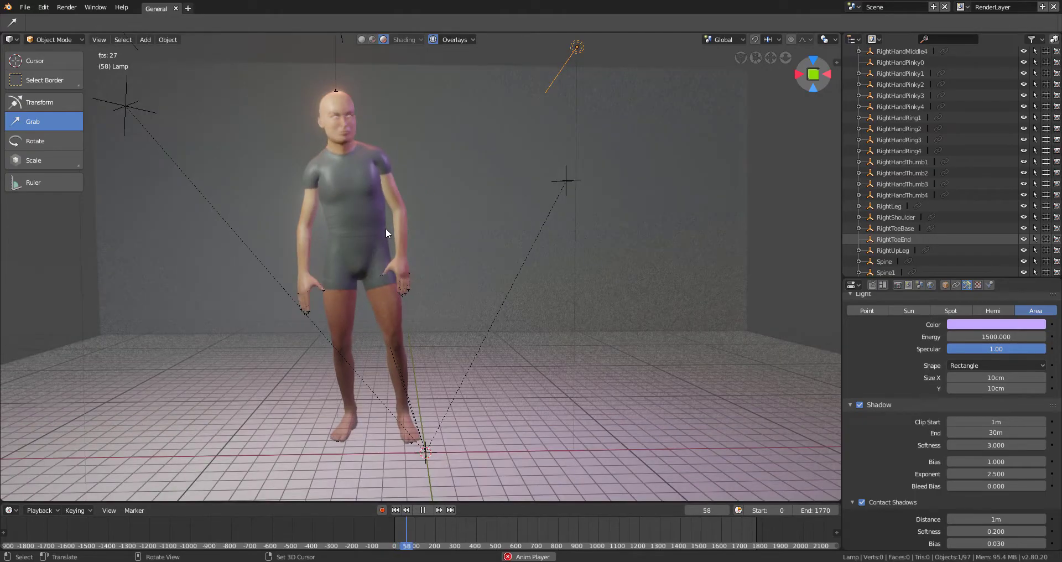
pyautogui.press('KP_0')
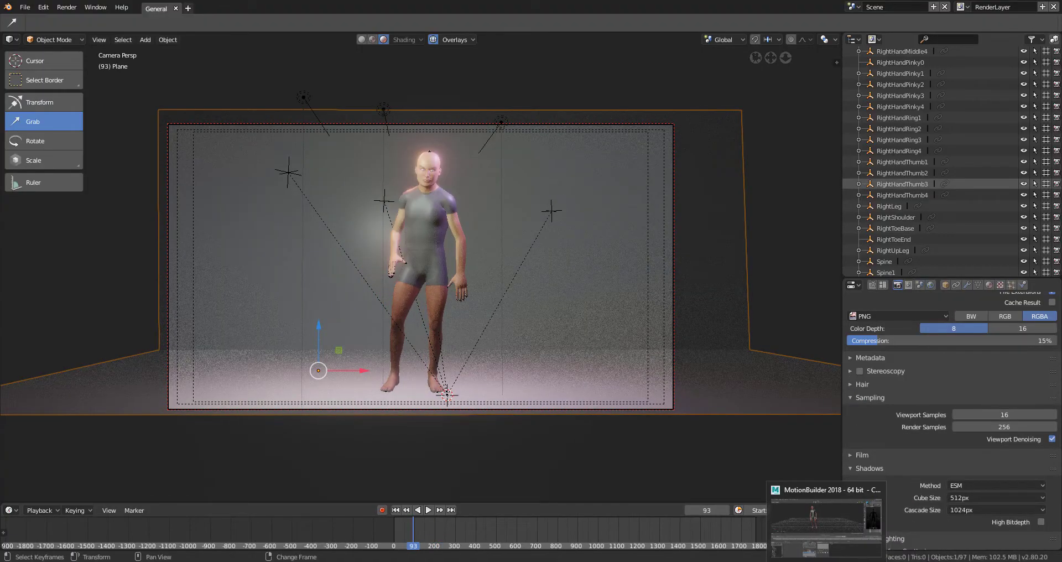
# Step: Switch to MotionBuilder and zoom and orbit to a close side-on view of the rigged character
pyautogui.click(826, 517)
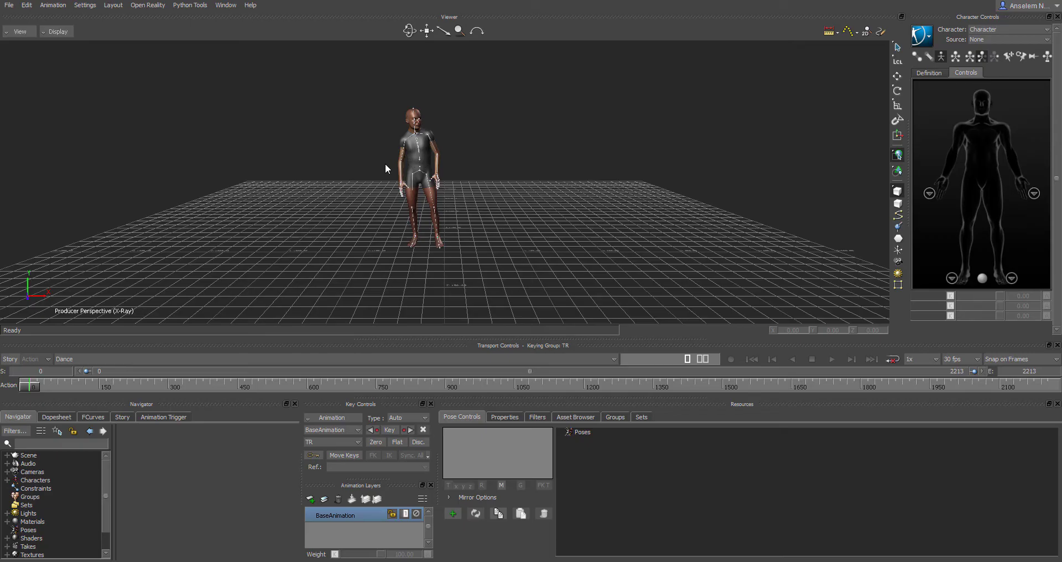
pyautogui.scroll(2, 386, 165)
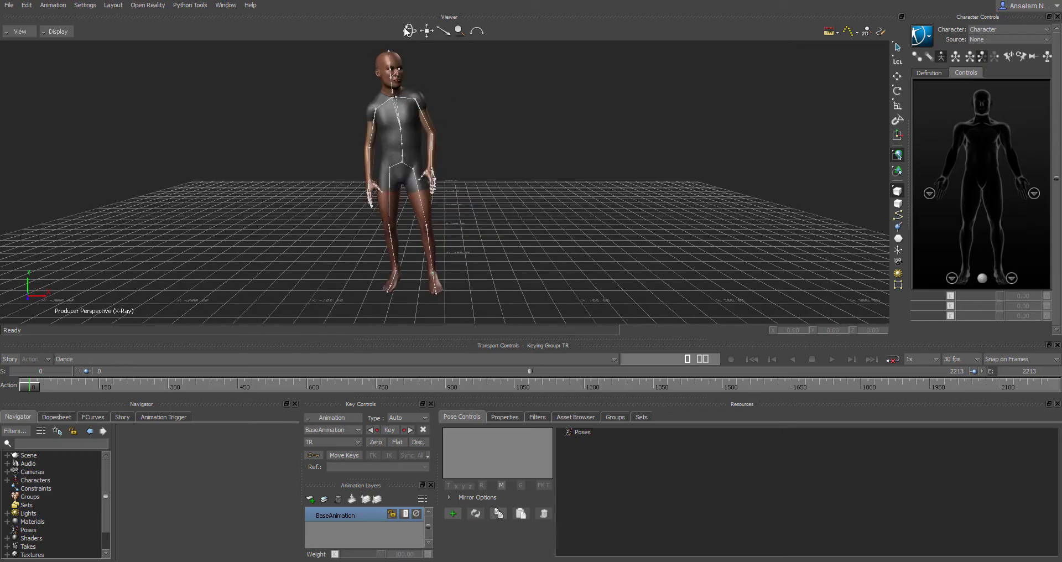
pyautogui.moveTo(407, 32); pyautogui.dragTo(407, 32)
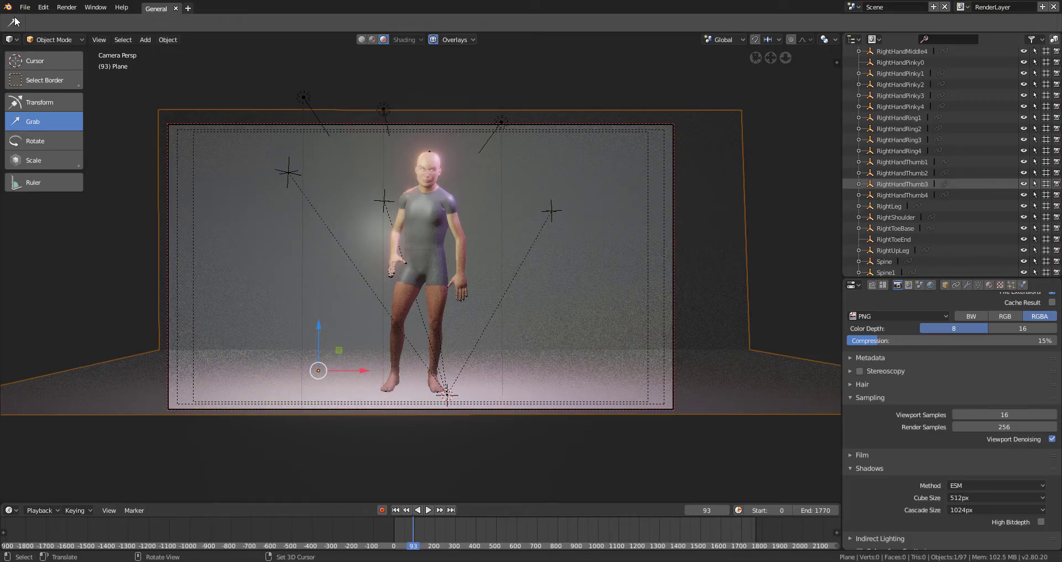
pyautogui.click(25, 7)
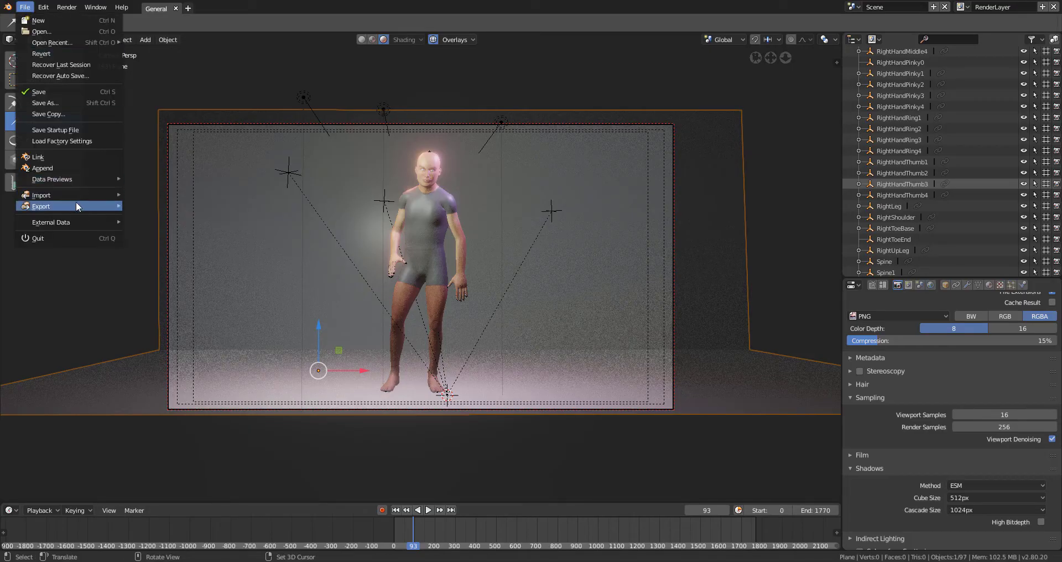
pyautogui.moveTo(78, 195)
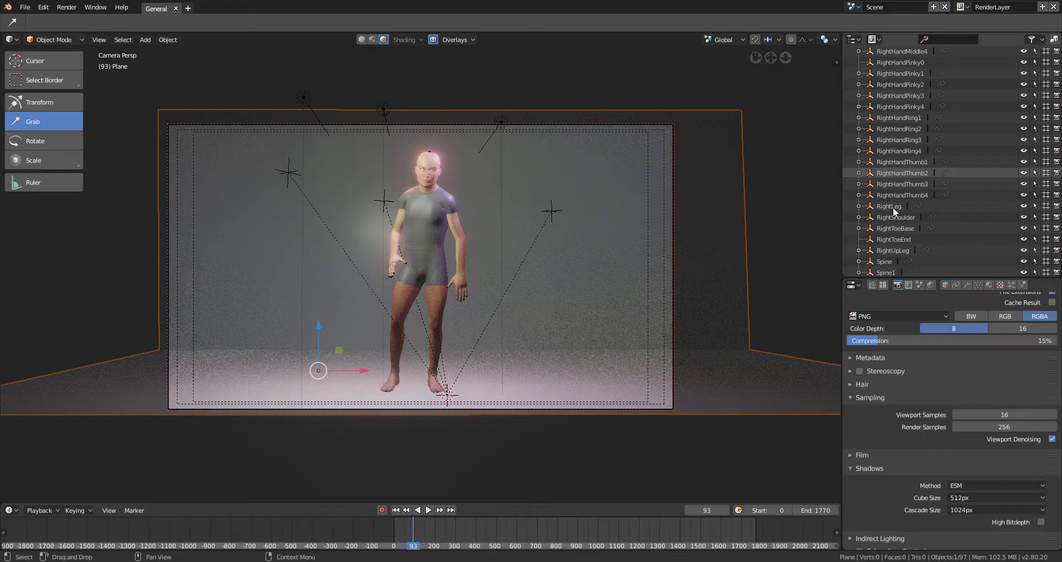
pyautogui.moveTo(826, 561)
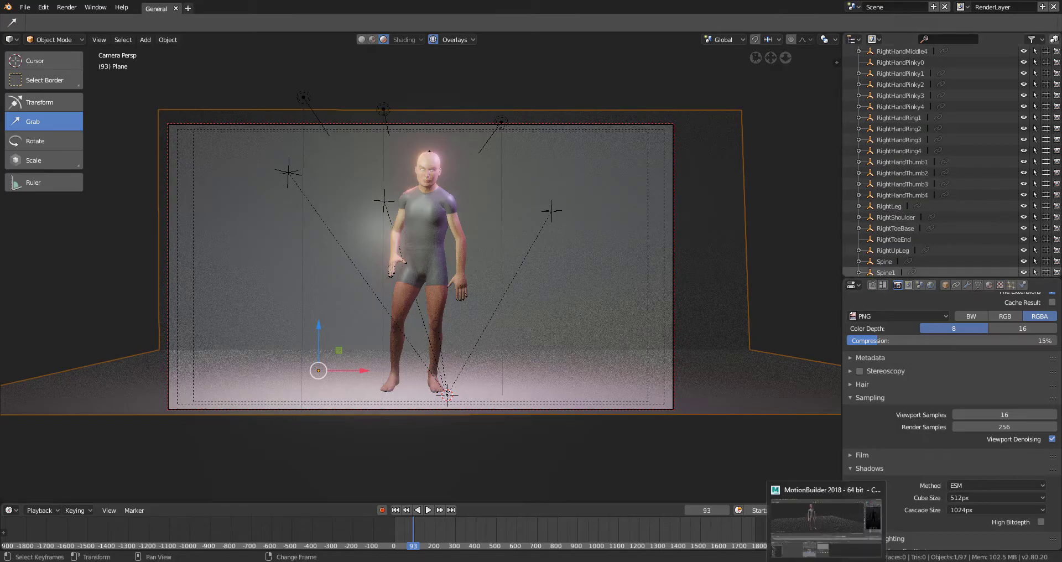
pyautogui.click(826, 523)
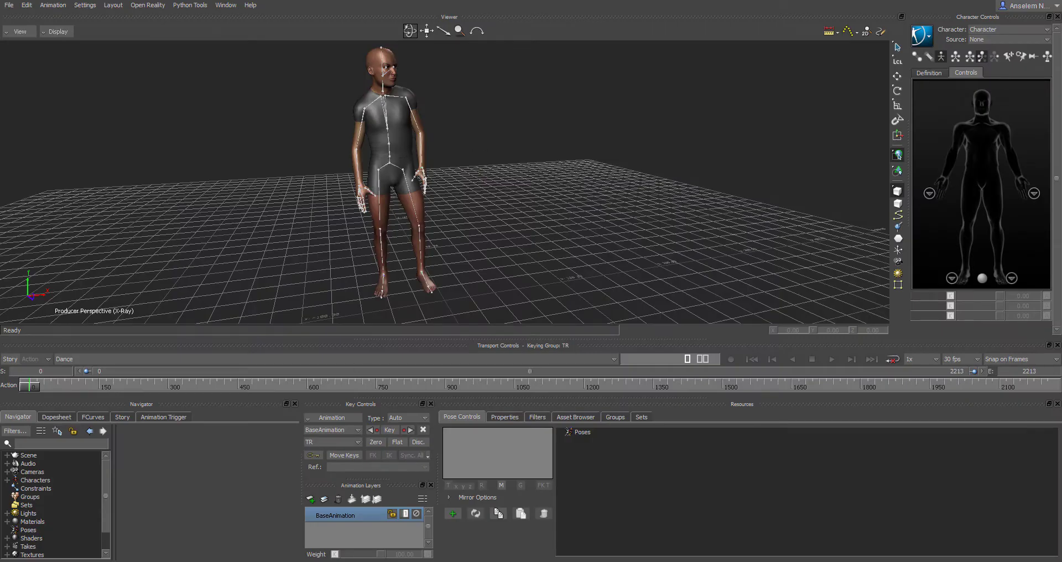
pyautogui.moveTo(122, 561)
pyautogui.click(199, 516)
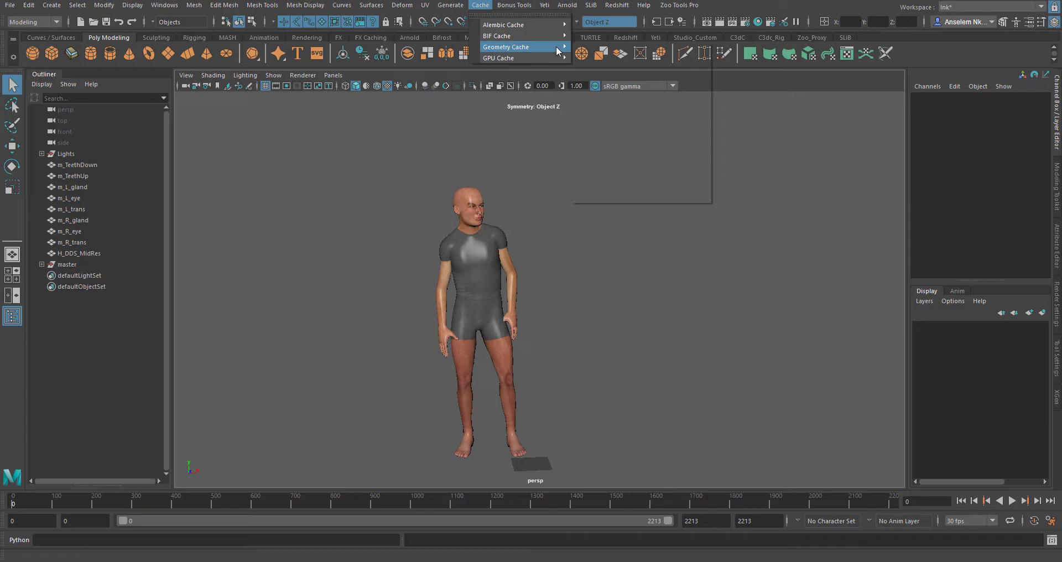
pyautogui.click(776, 270)
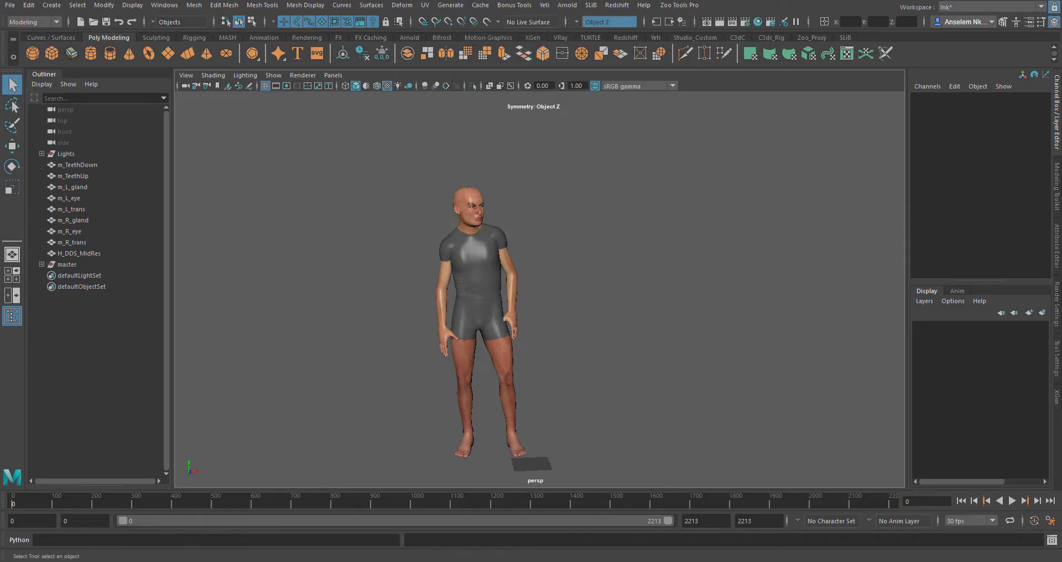
pyautogui.hotkey('alt', 'Tab')
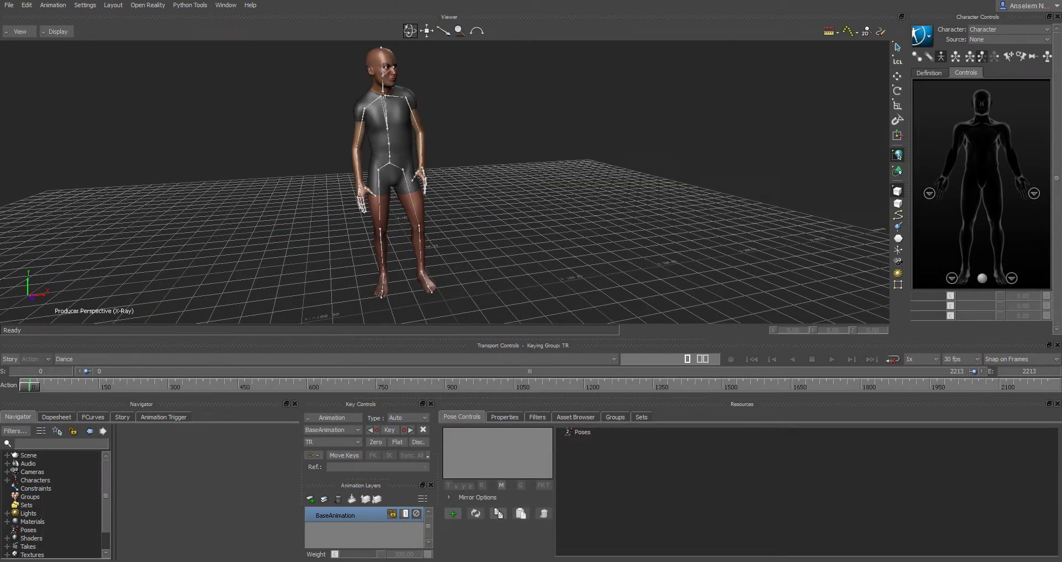
pyautogui.hotkey('alt', 'Tab')
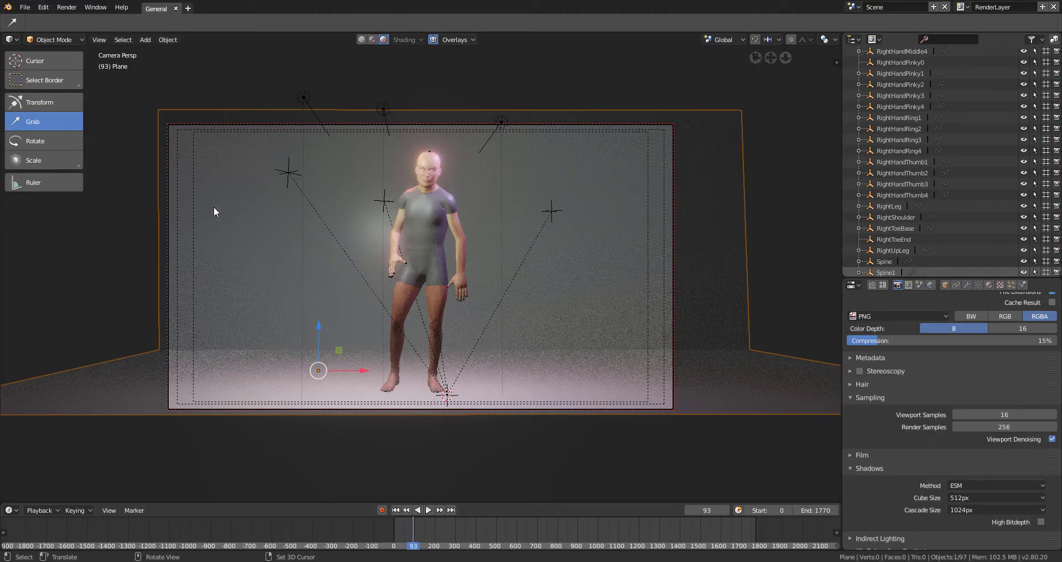
# Step: Select the lamp above the character, play the dance with overlays hidden, then jump back to an earlier frame
pyautogui.click(384, 112)
pyautogui.click(427, 510)
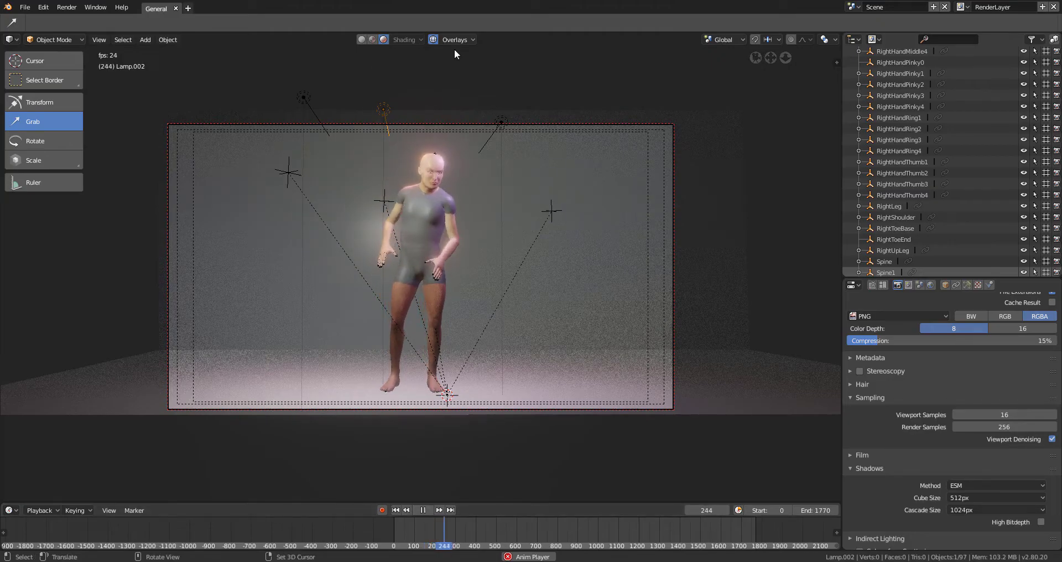
pyautogui.click(434, 39)
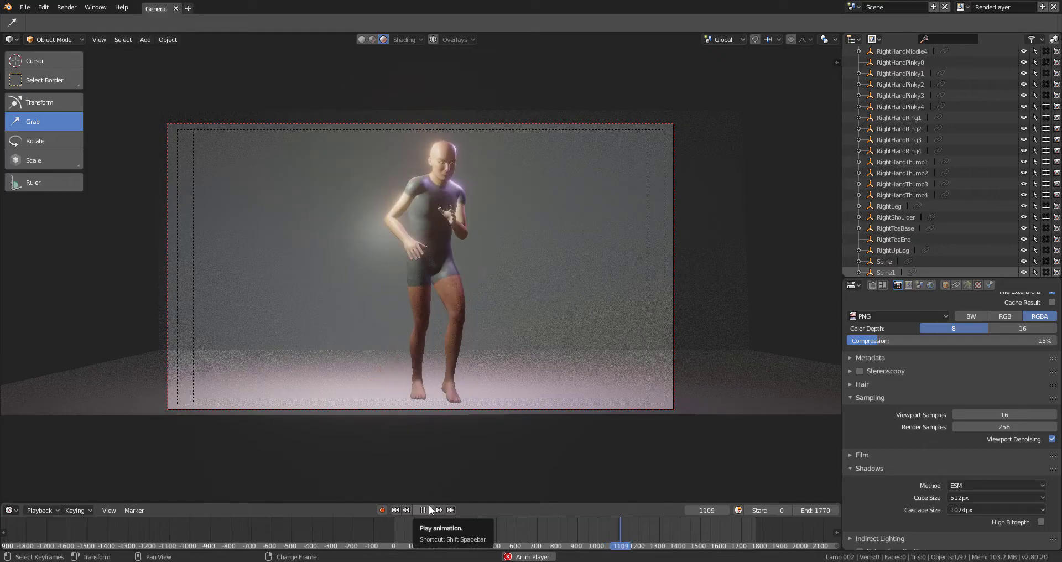
pyautogui.click(440, 530)
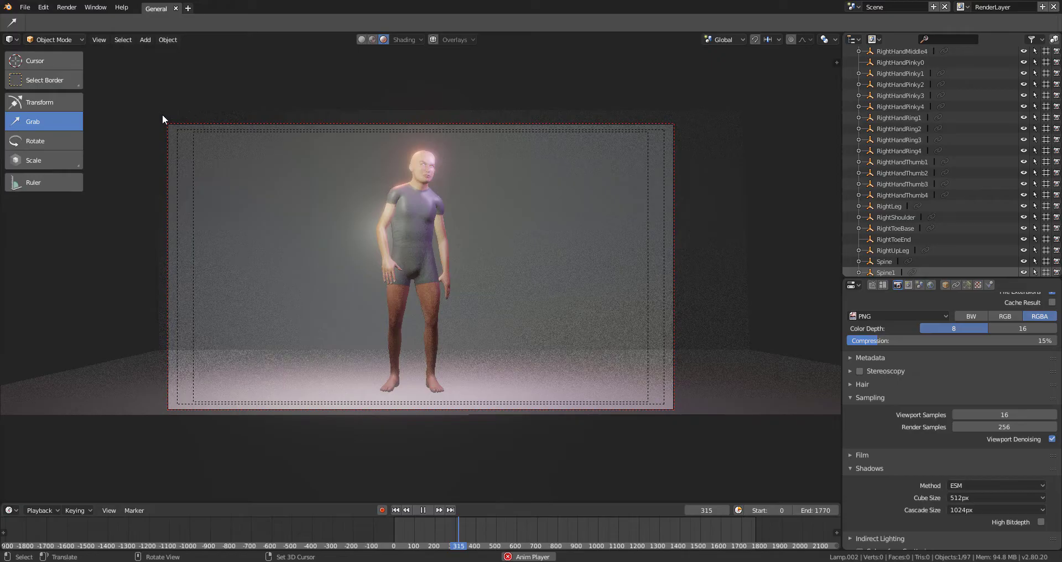
# Step: Select the camera to see its keyframes, stop playback, and return to frame 38
pyautogui.click(672, 340)
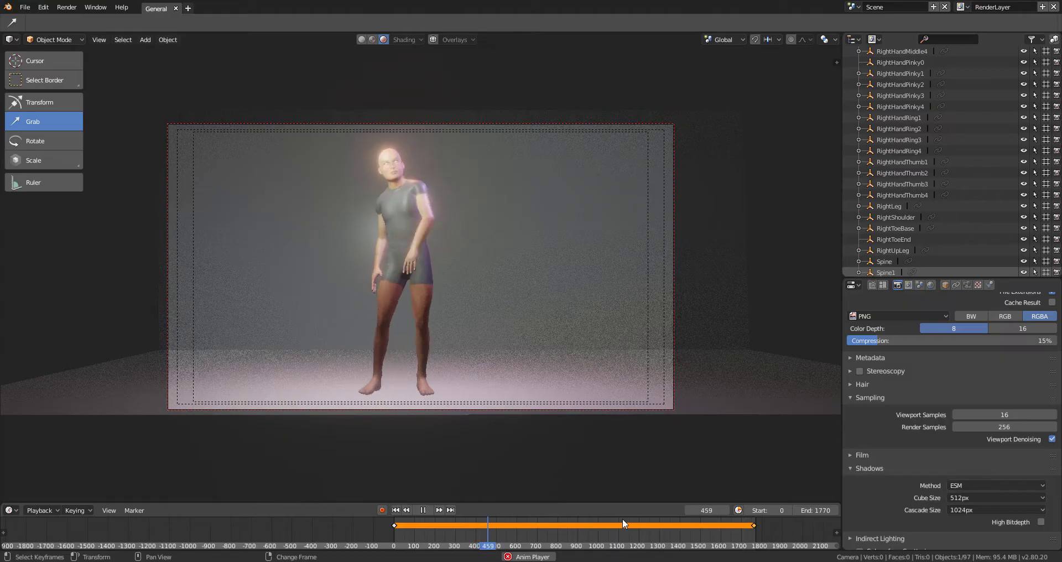
pyautogui.click(423, 510)
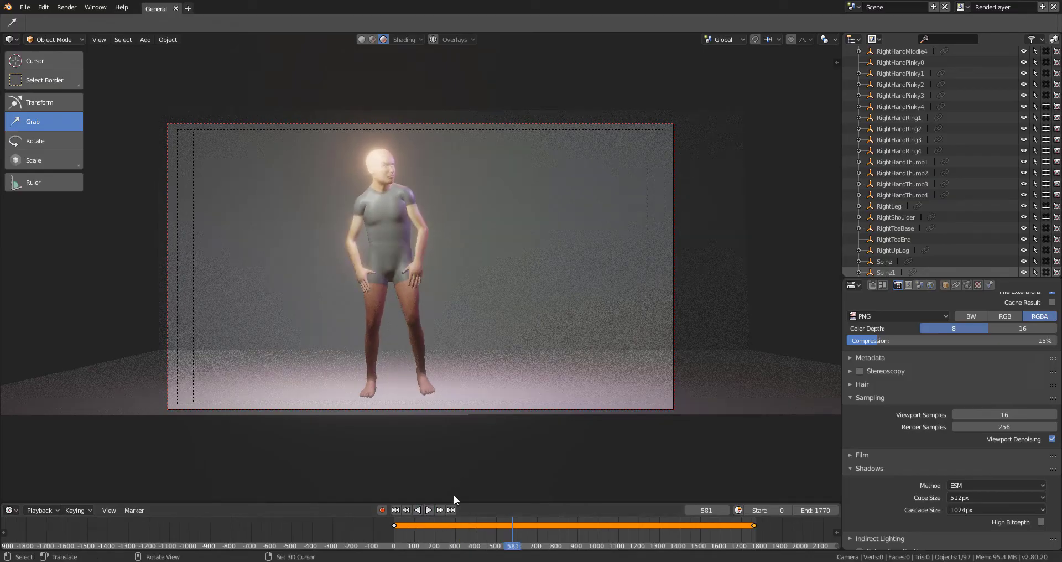
pyautogui.moveTo(515, 551)
pyautogui.mouseDown(button='middle')
pyautogui.moveTo(590, 547)
pyautogui.moveTo(533, 546)
pyautogui.mouseUp(button='middle')
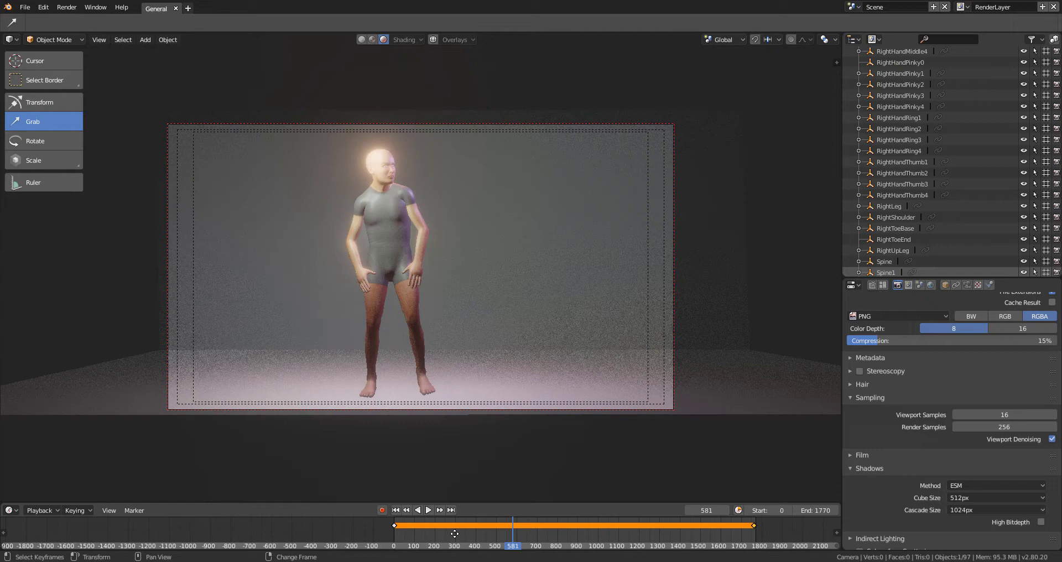
pyautogui.press('Escape')
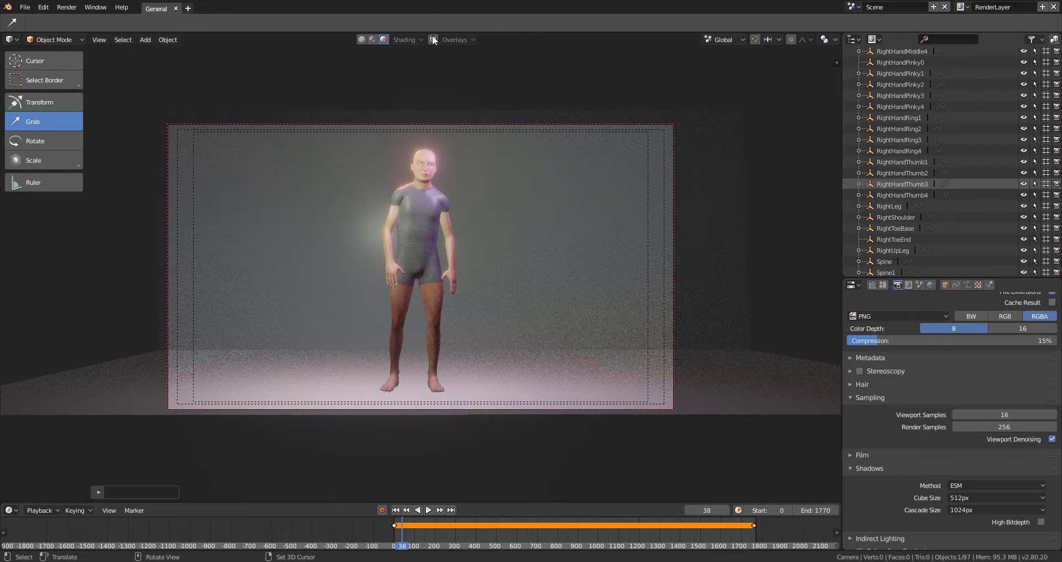
# Step: Turn off shadows on the upper-left lamp in its light settings
pyautogui.click(304, 97)
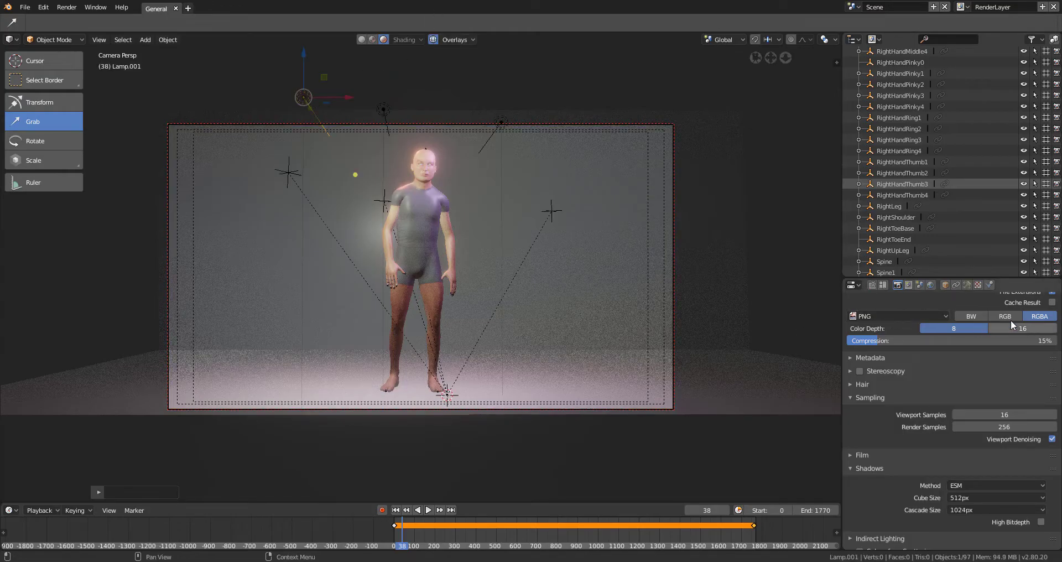
pyautogui.click(967, 284)
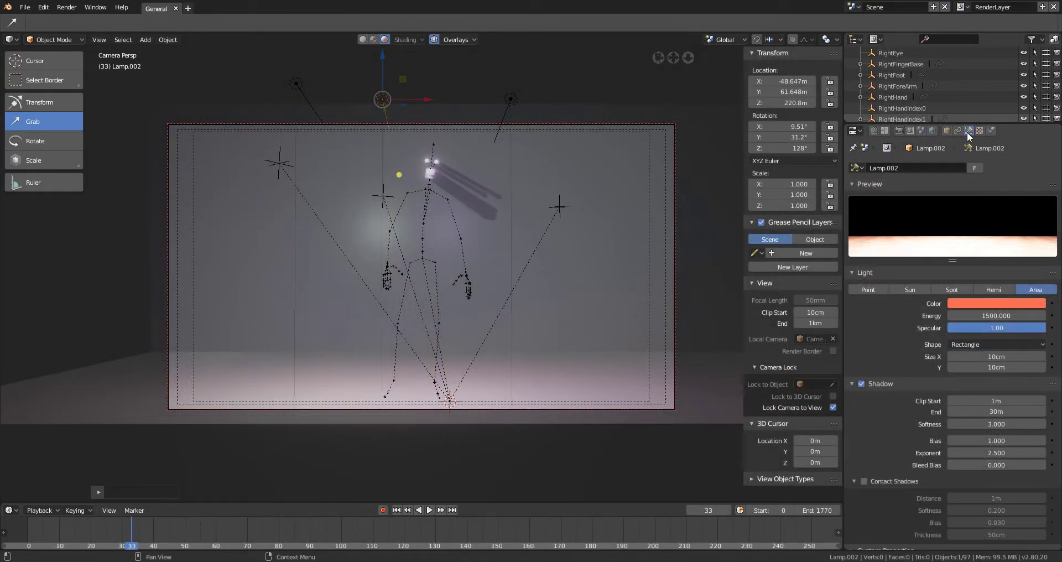
pyautogui.click(861, 383)
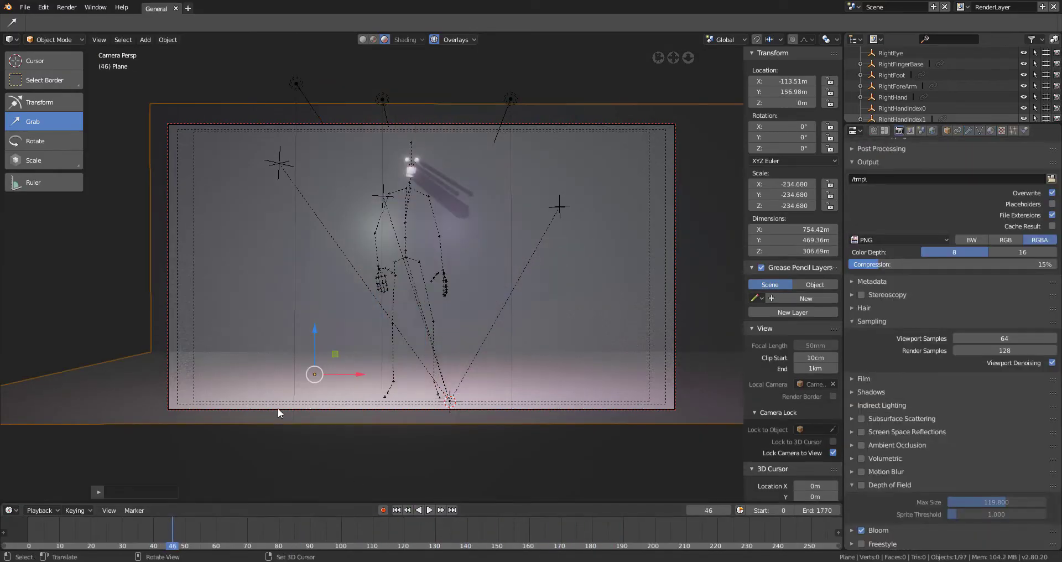
# Step: Pull the camera back to frame more of the stage, then expand the Render Shadows settings
pyautogui.click(280, 409)
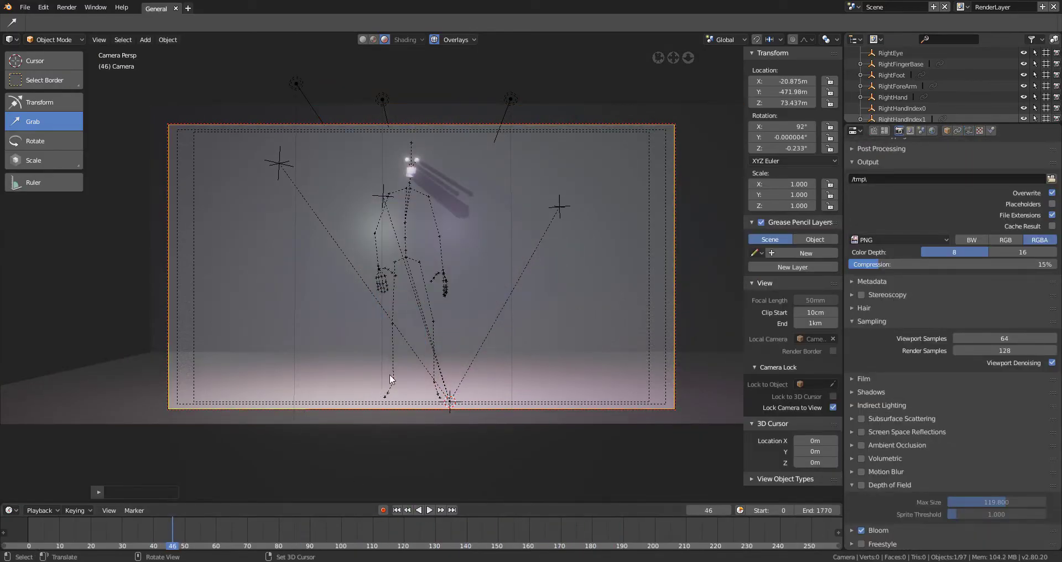
pyautogui.scroll(-3, 391, 380)
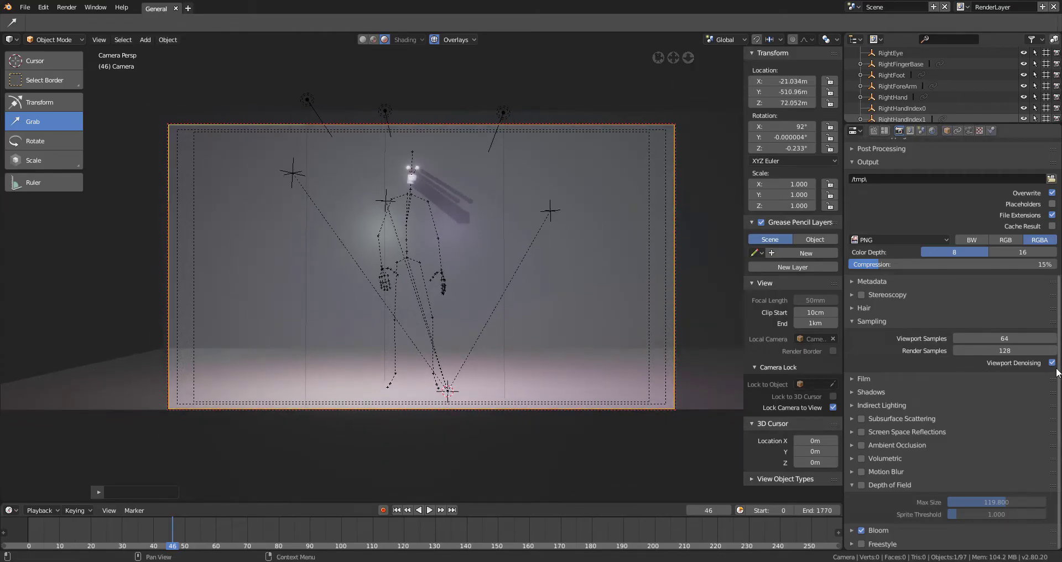
pyautogui.click(858, 391)
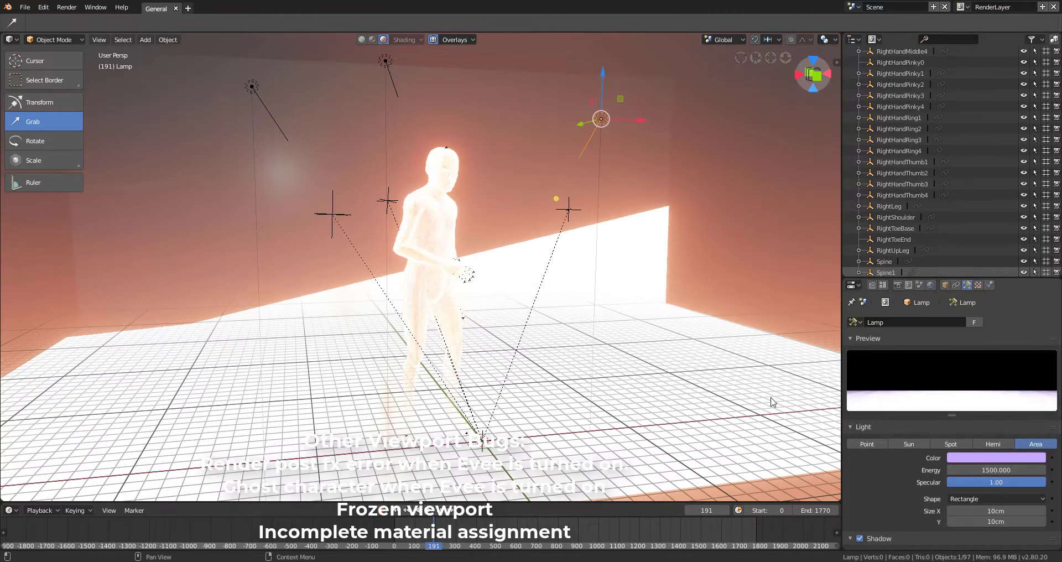
# Step: Orbit the viewport to face the glowing figure from another angle
pyautogui.moveTo(772, 402); pyautogui.dragTo(636, 210, button='middle')
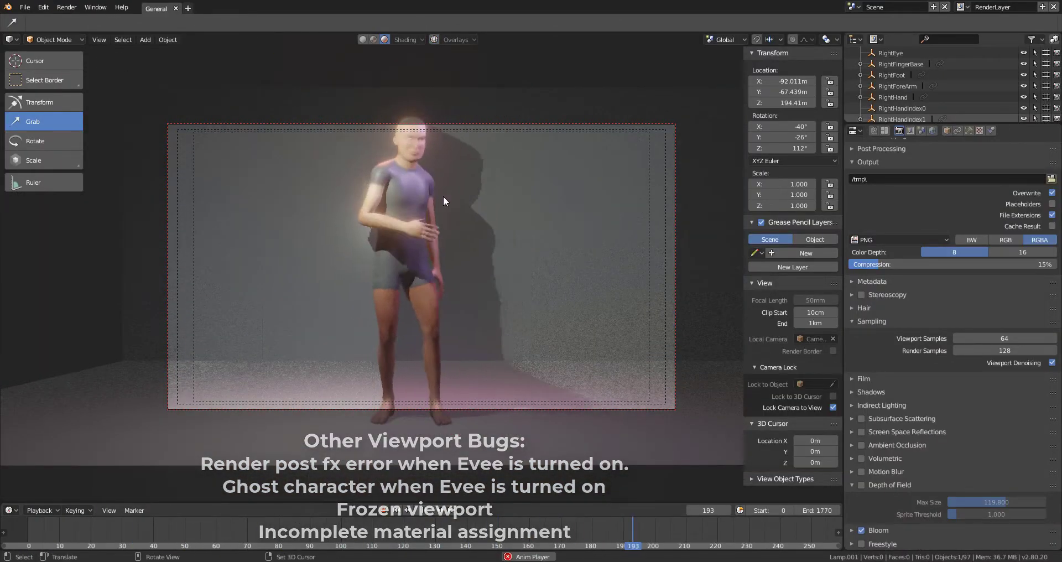
# Step: Rewind to frame 0 and select the H_DDS_MidRes body mesh for Alembic export
pyautogui.hotkey('shift', 'alt', 'z')
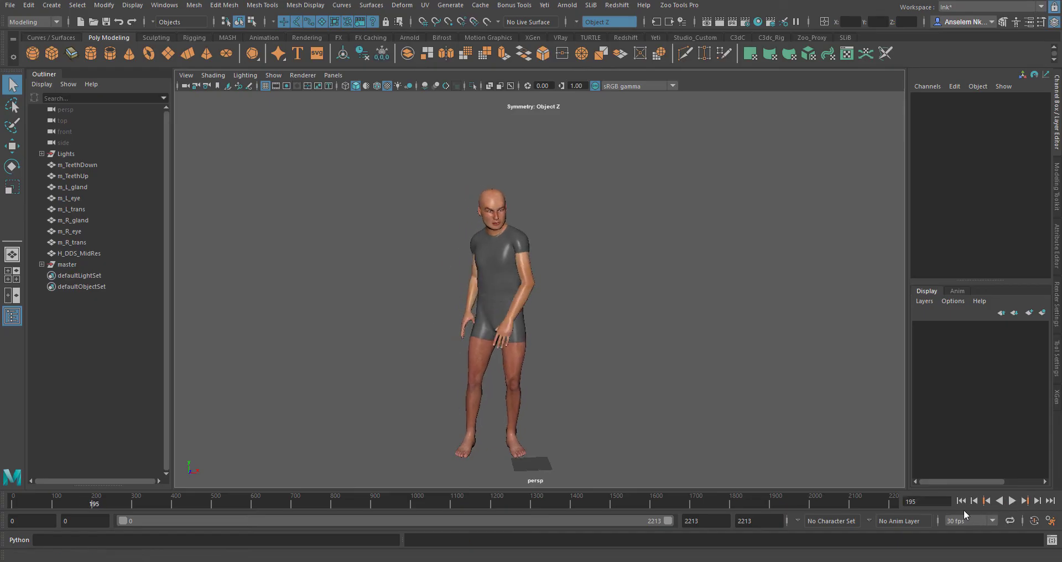
pyautogui.click(962, 501)
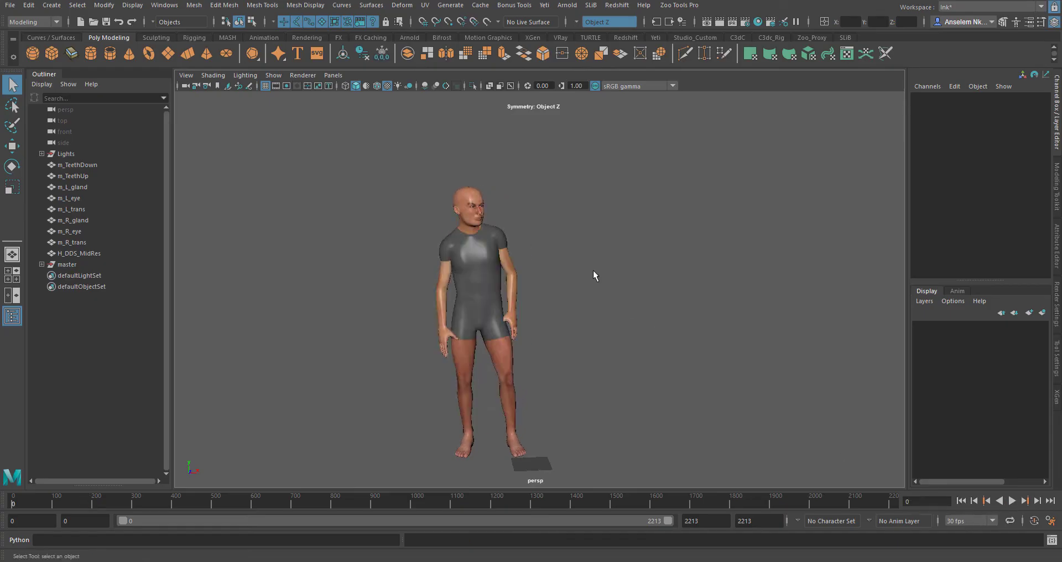
pyautogui.click(451, 251)
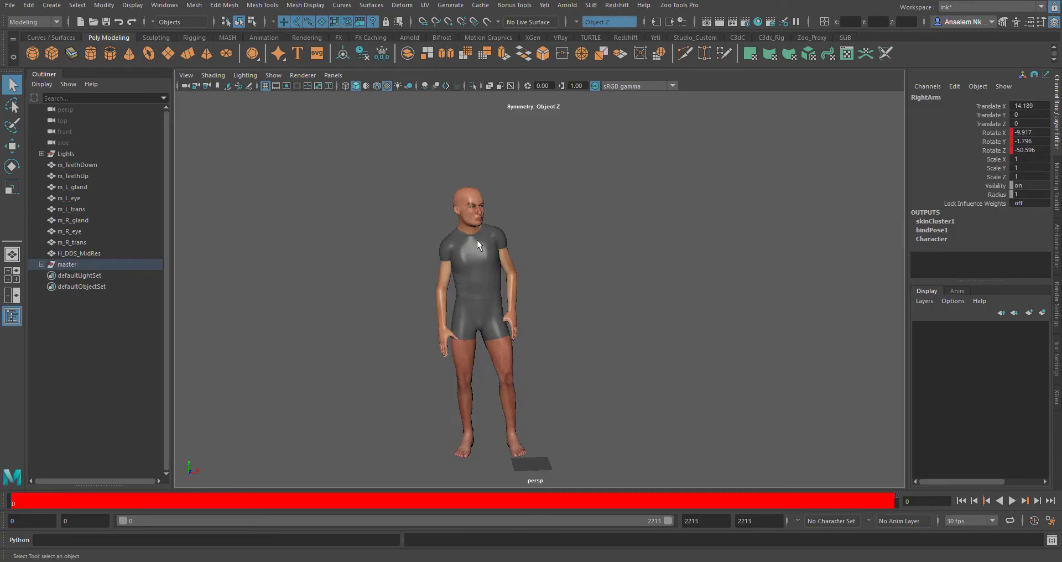
pyautogui.click(468, 206)
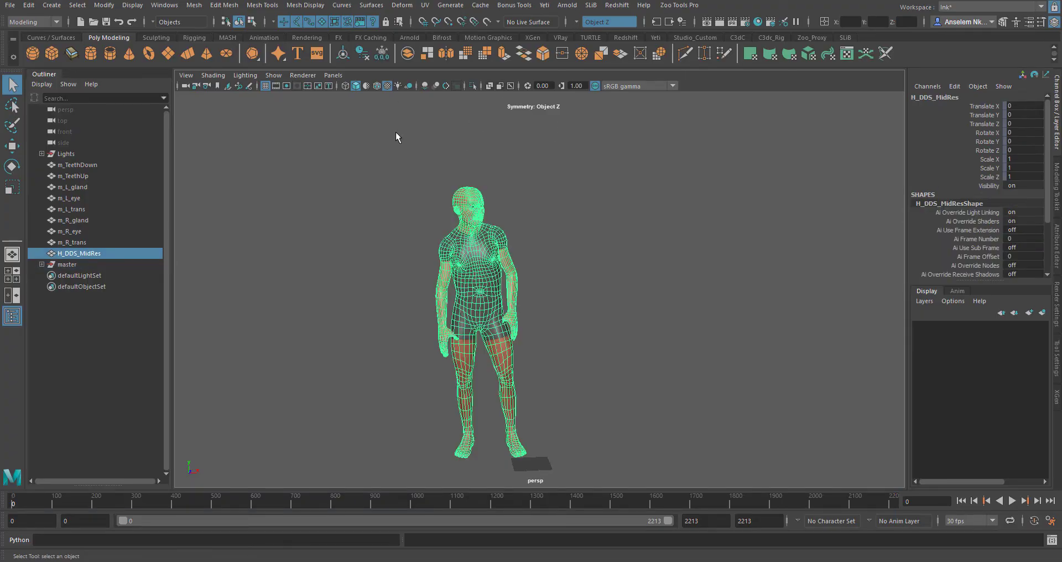
pyautogui.click(482, 8)
pyautogui.moveTo(514, 27)
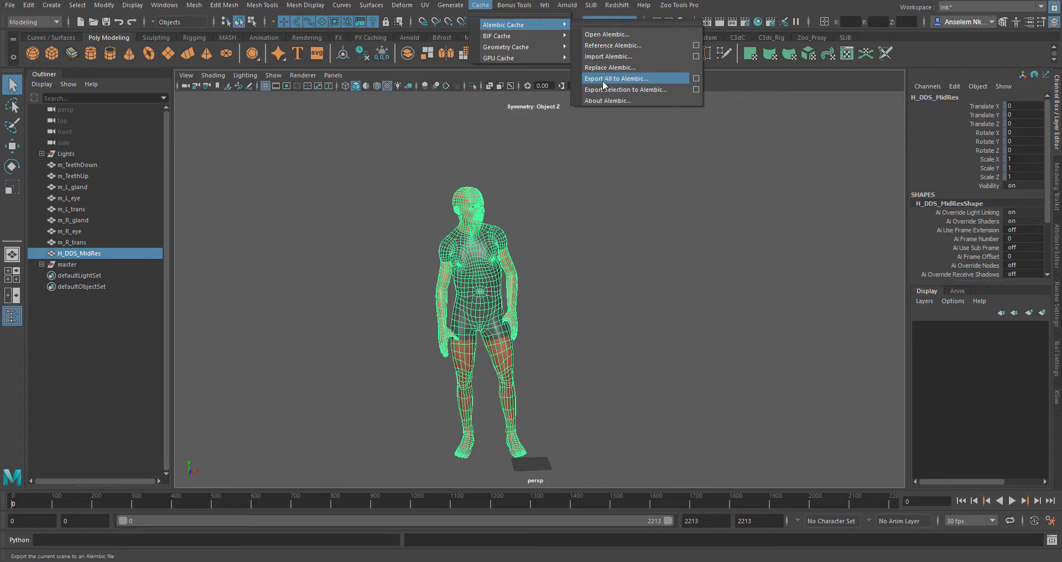
# Step: Export the selected mesh to Alembic with UV Write and Write Color Sets enabled
pyautogui.click(696, 90)
pyautogui.moveTo(198, 136); pyautogui.dragTo(494, 130)
pyautogui.scroll(-10, 492, 244)
pyautogui.scroll(-8, 492, 245)
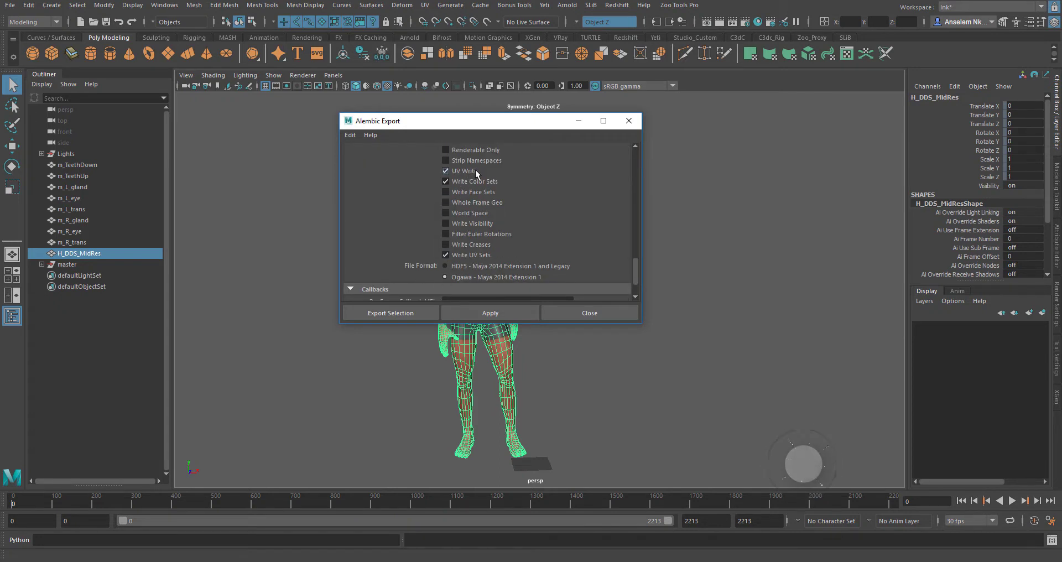
pyautogui.click(589, 313)
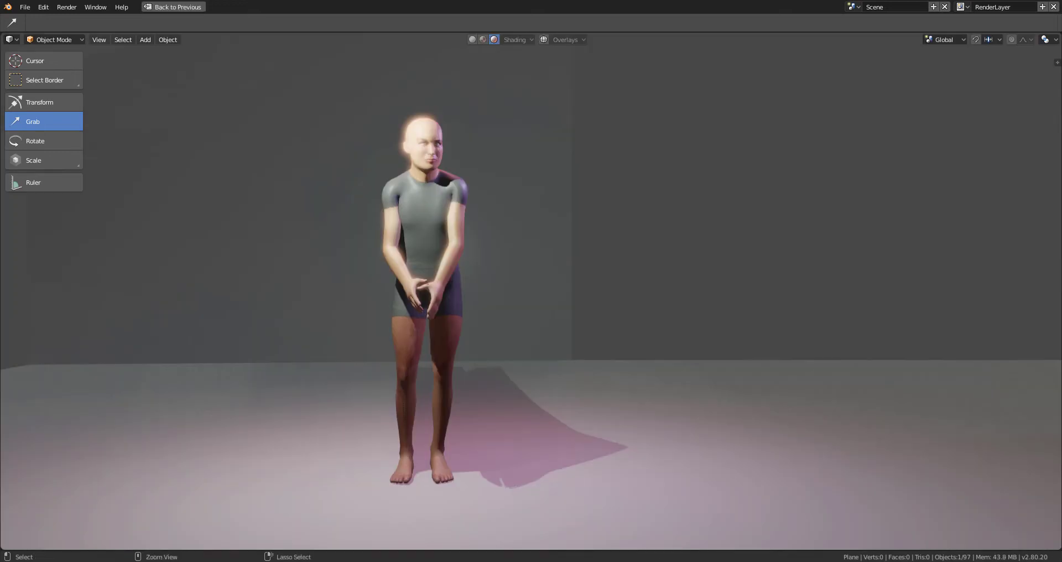
# Step: Restart the dance playback and maximize the 3D view to watch the lit stage with its backdrop
pyautogui.hotkey('ctrl', 'space')
pyautogui.press('space')
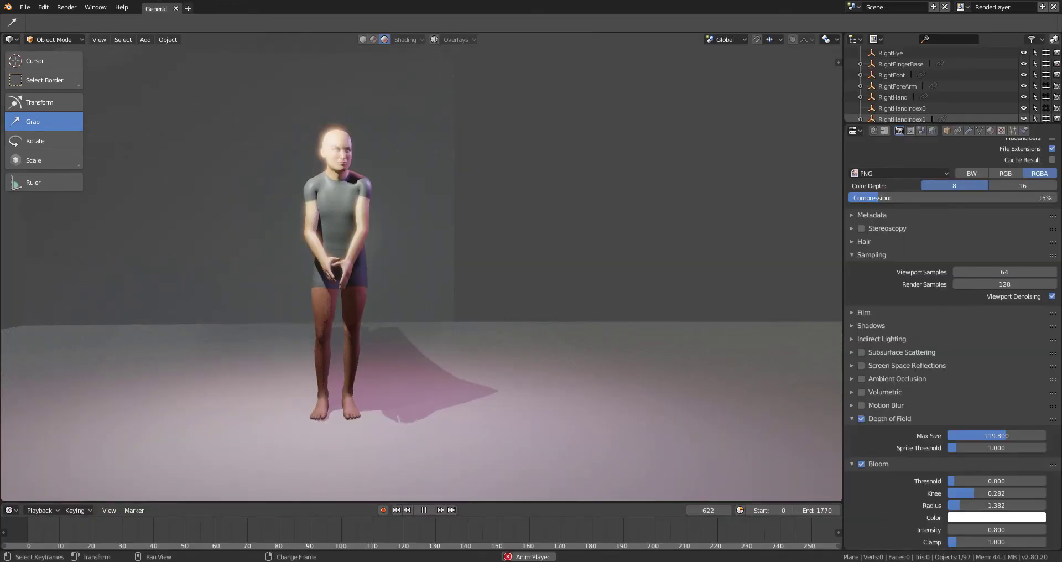
pyautogui.hotkey('ctrl', 'space')
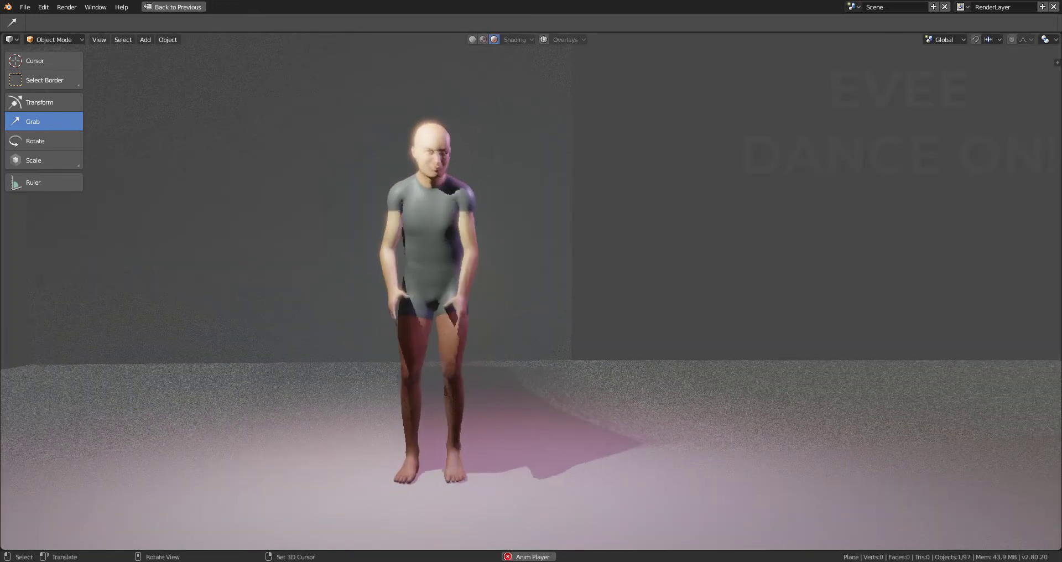